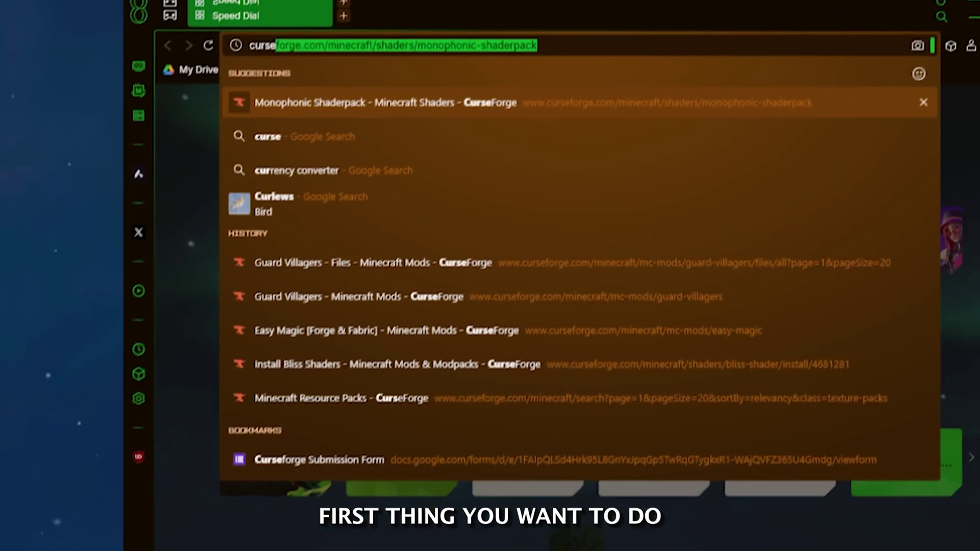
# - Go to curseforge.com and open the download page for the CurseForge Windows app
pyautogui.write('forge')
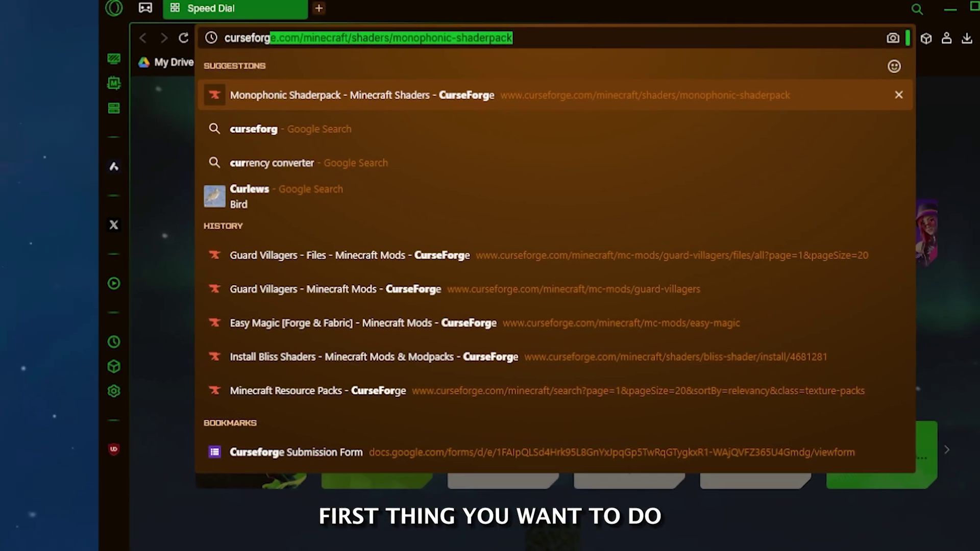
pyautogui.write('.com')
pyautogui.press('Delete')
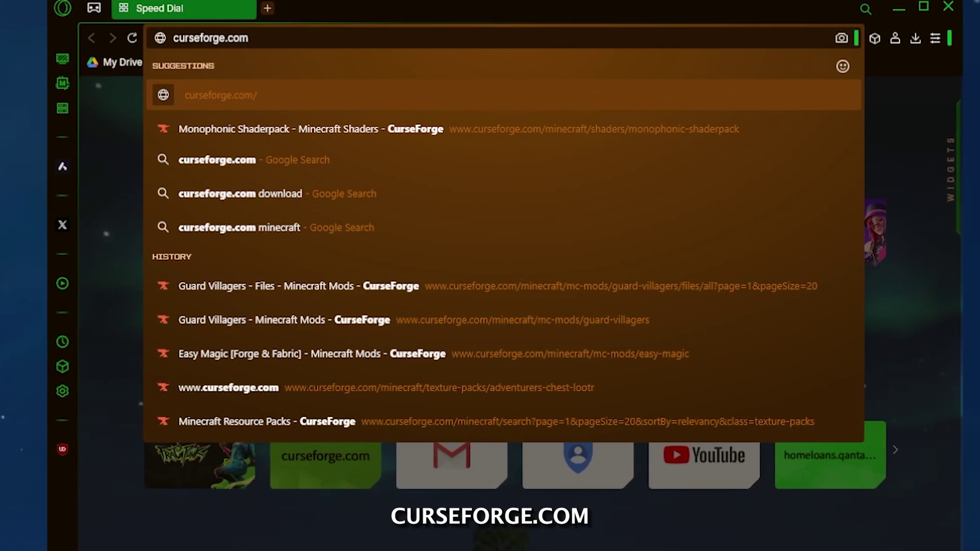
pyautogui.press('Return')
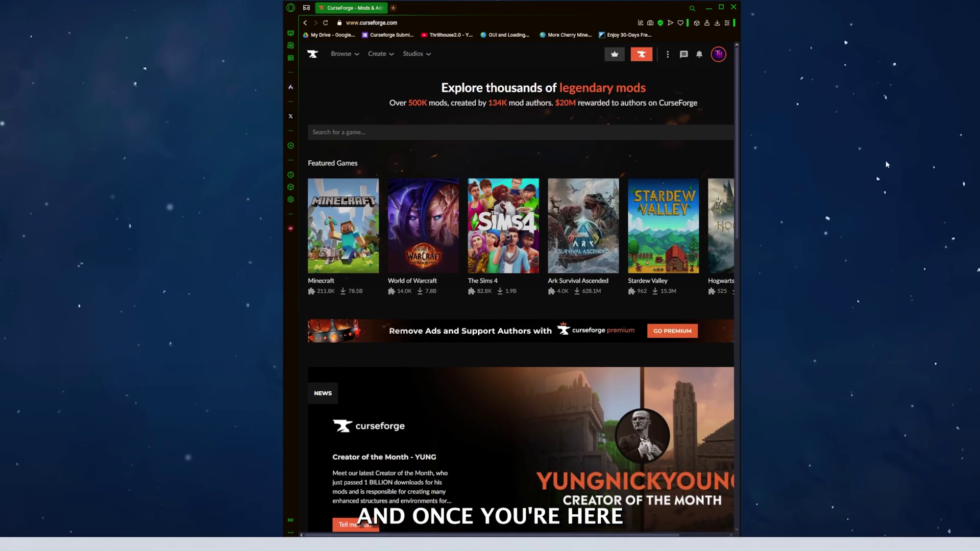
pyautogui.click(643, 55)
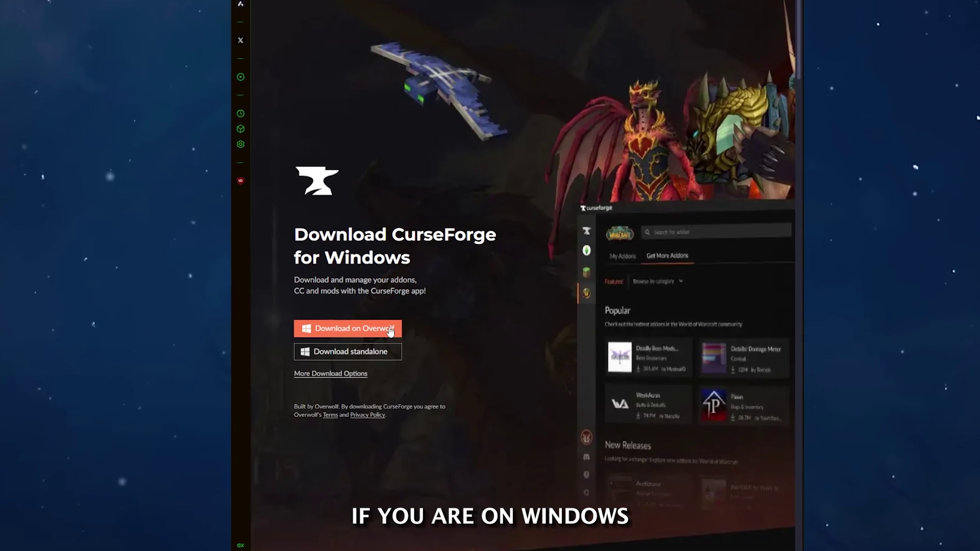
pyautogui.scroll(-10, 531, 286)
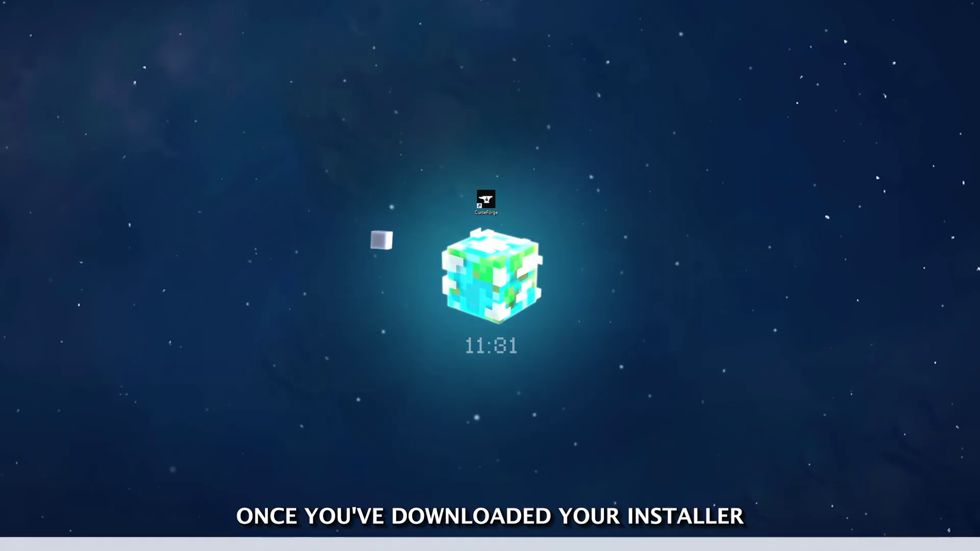
# - Launch the installed CurseForge desktop app and choose Minecraft as the game
pyautogui.doubleClick(486, 195)
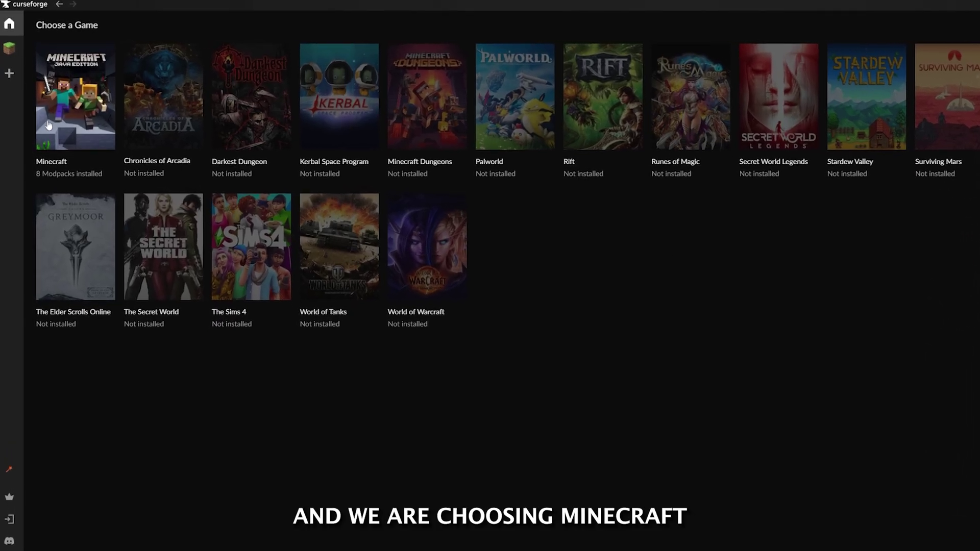
pyautogui.click(74, 97)
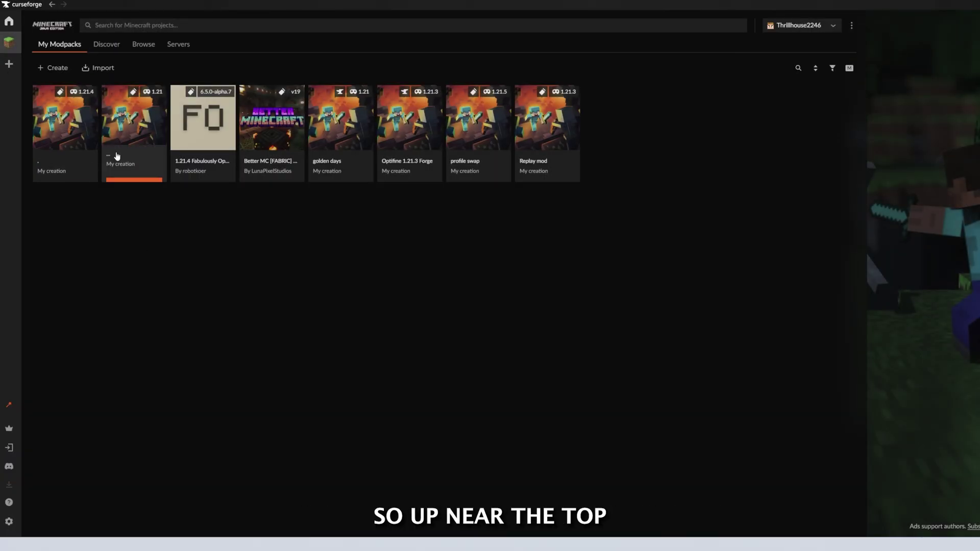
# - Look through the Discover page for the latest Minecraft mods, modpacks and resource packs
pyautogui.click(116, 48)
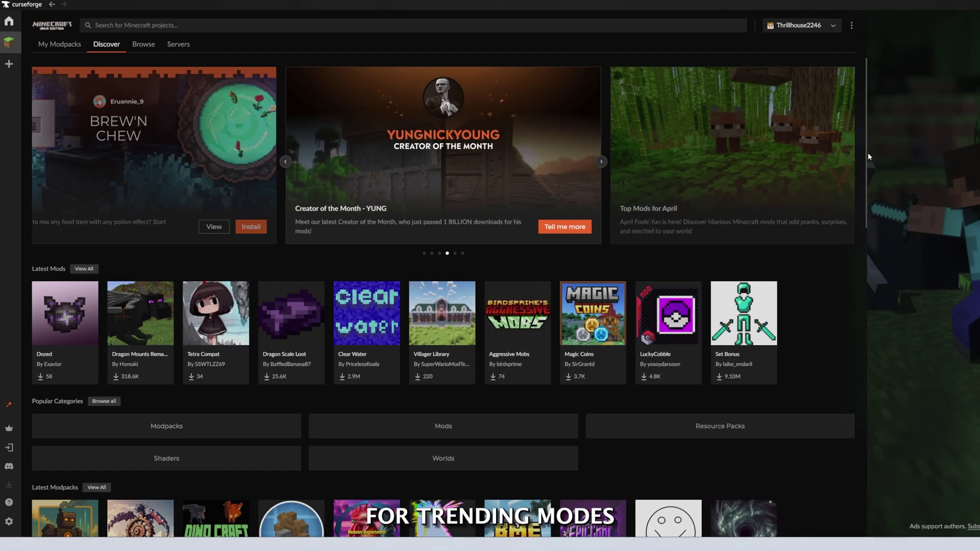
pyautogui.scroll(-2, 867, 153)
pyautogui.moveTo(866, 157); pyautogui.dragTo(860, 214)
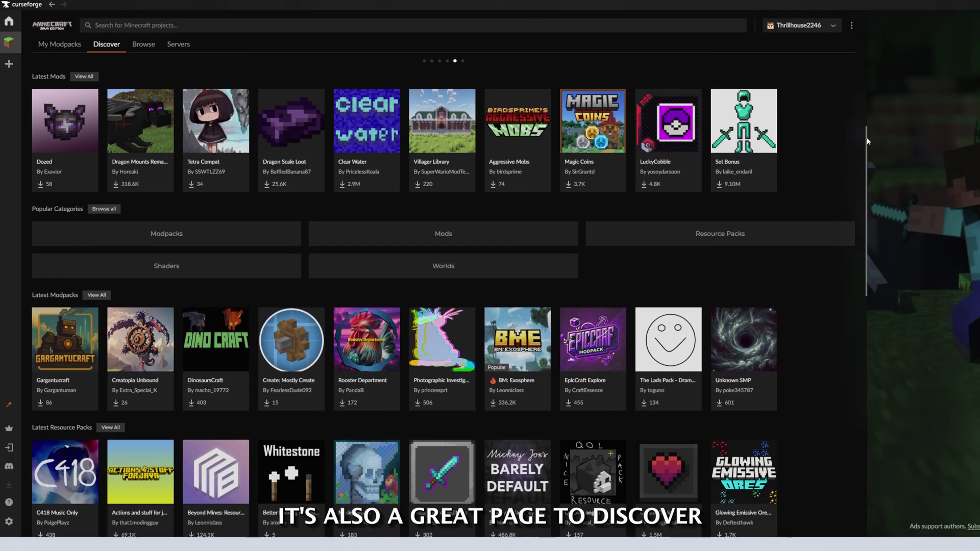
pyautogui.scroll(-3, 866, 171)
pyautogui.scroll(-5, 867, 179)
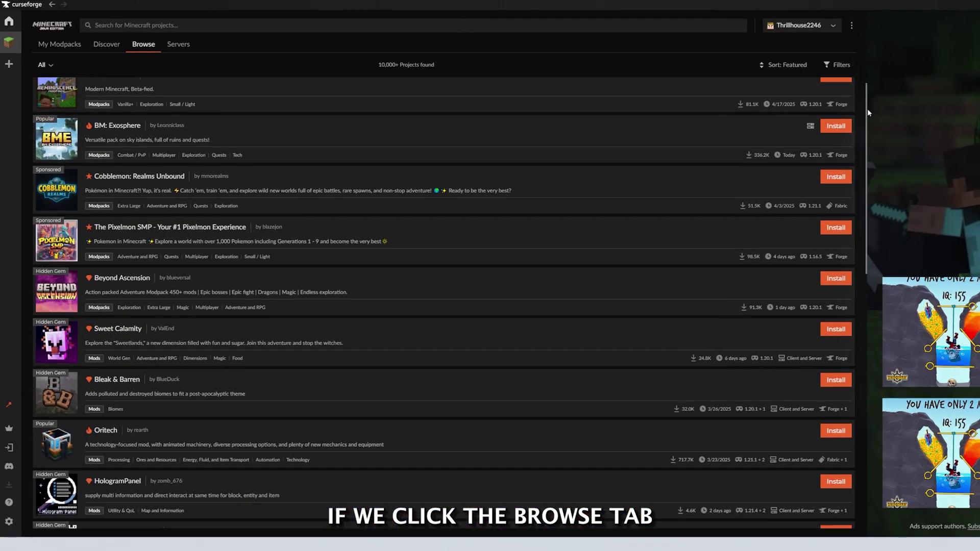
# - Look through the browsable Minecraft projects by category, including mods and worlds
pyautogui.moveTo(868, 109); pyautogui.dragTo(871, 173)
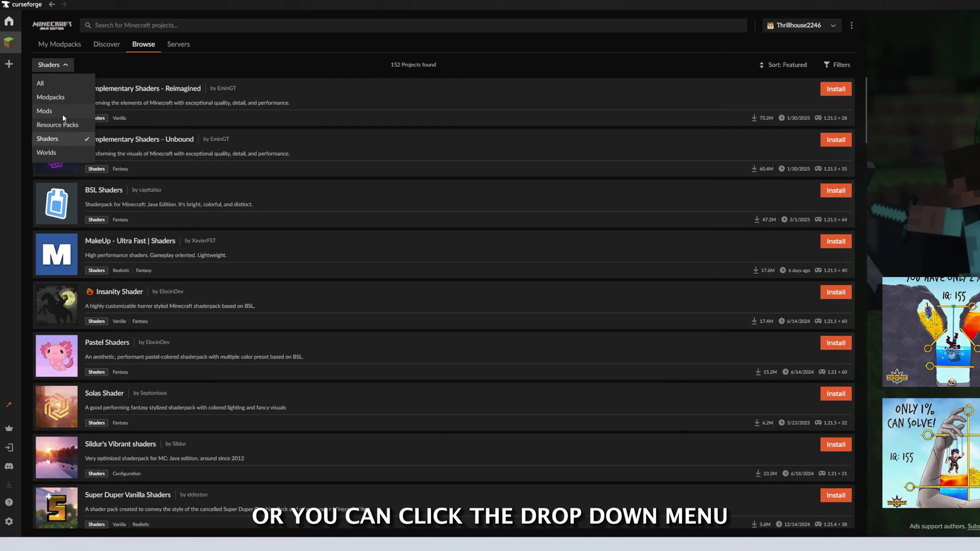
pyautogui.click(62, 114)
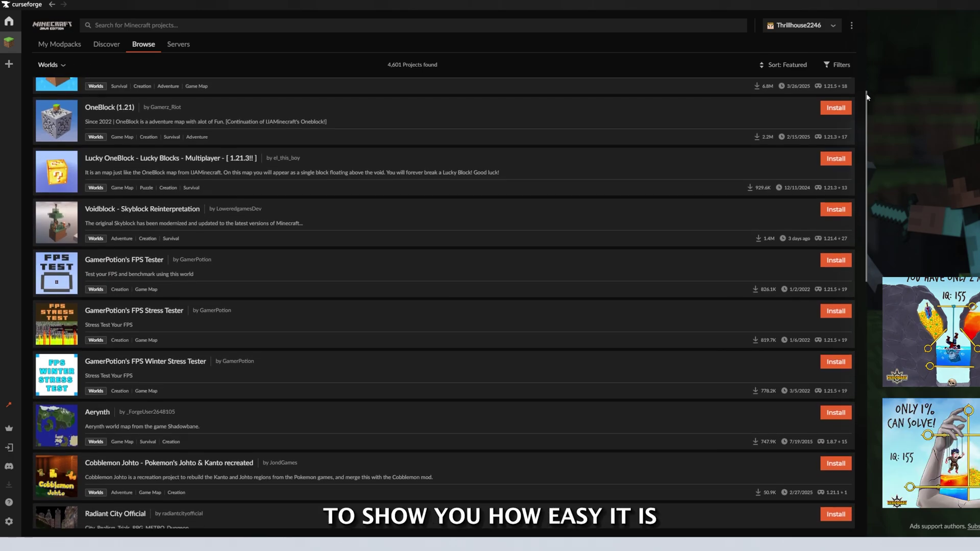
pyautogui.moveTo(866, 106); pyautogui.dragTo(858, 133)
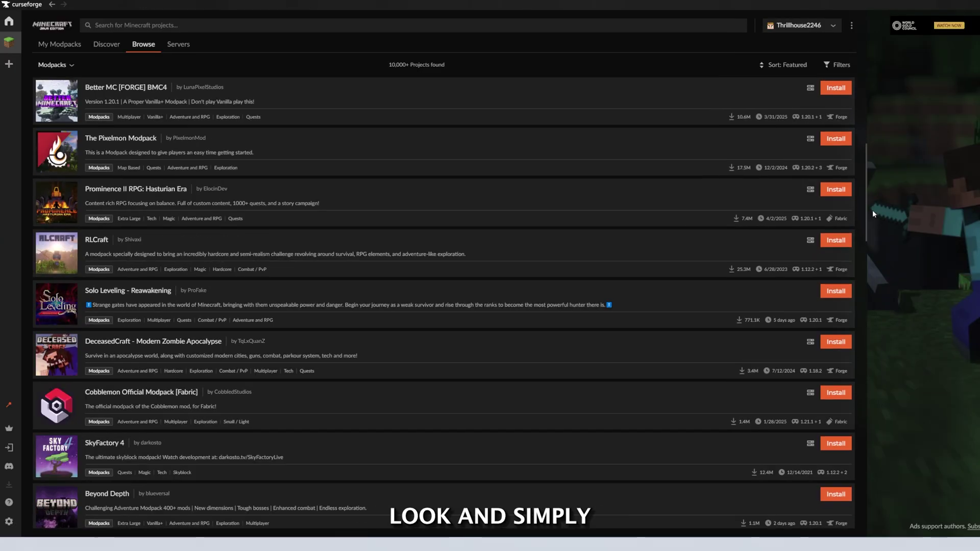
# - Install the Prominence II RPG: Hasturian Era modpack and open the list of installed modpacks
pyautogui.click(833, 190)
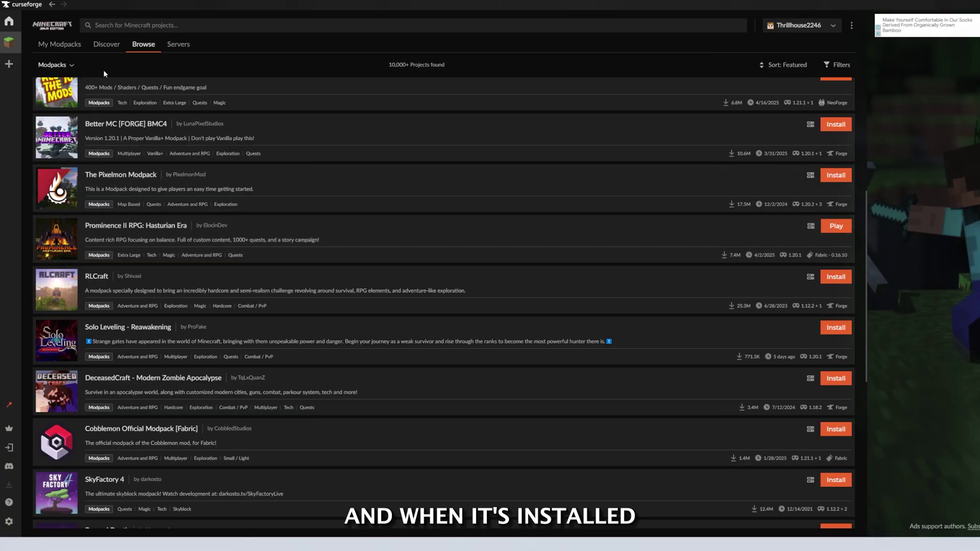
pyautogui.click(62, 45)
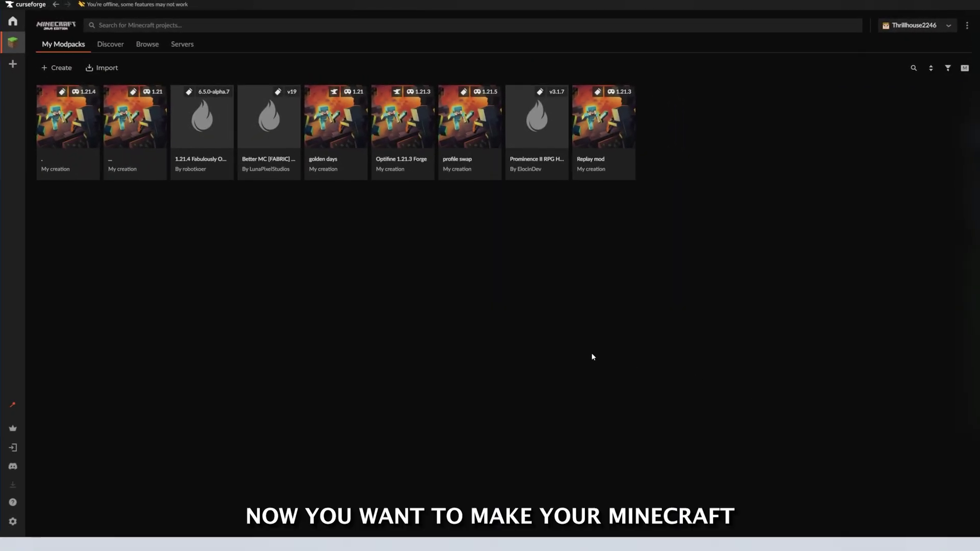
# - Filter the browsable Minecraft projects to Shaders and find Bliss Shaders in the list
pyautogui.click(113, 47)
pyautogui.click(146, 44)
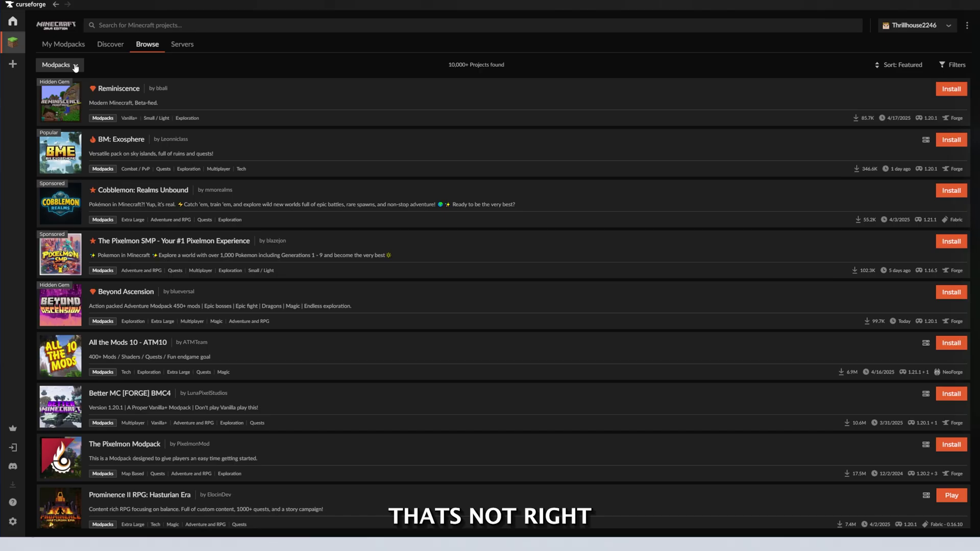
pyautogui.click(67, 68)
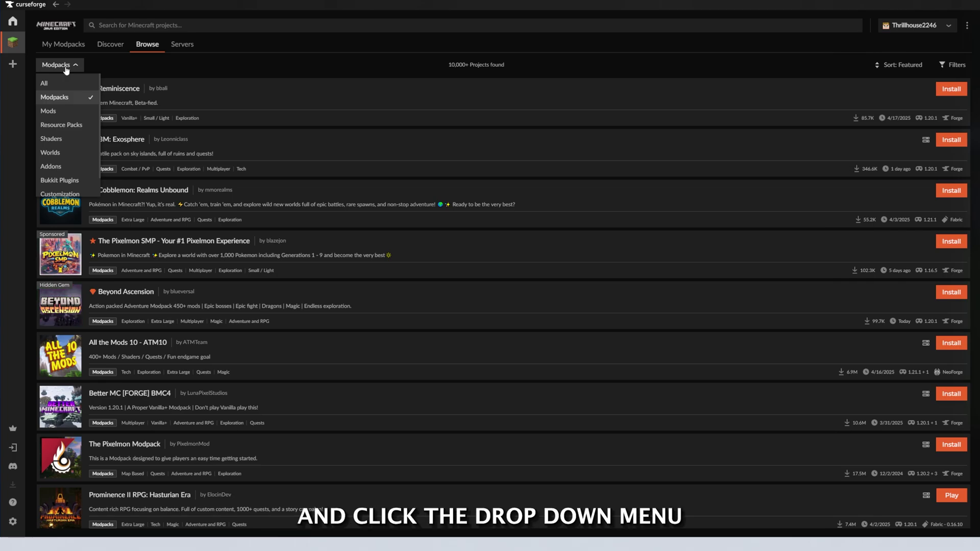
pyautogui.click(62, 139)
pyautogui.scroll(-2, 490, 303)
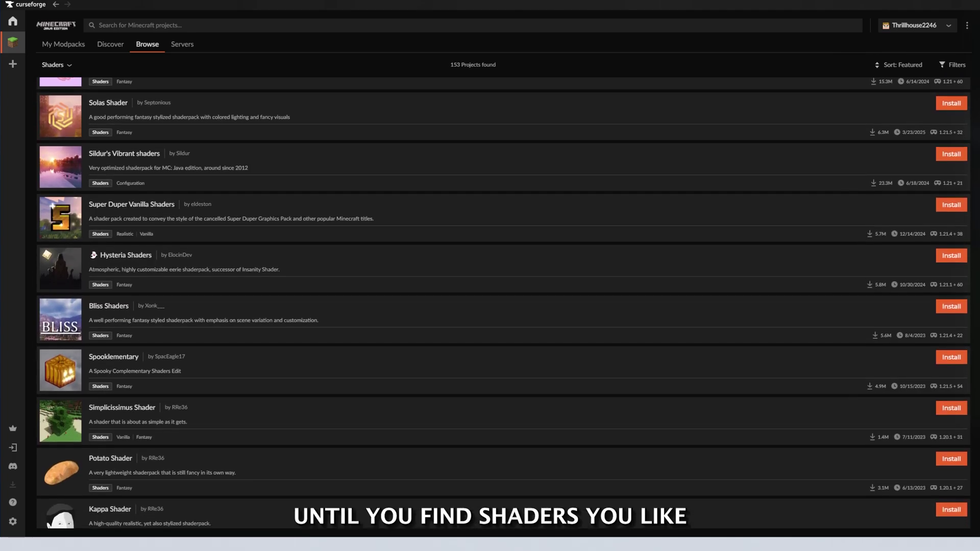
# - Install Bliss Shaders into the existing Fabric 1.21.4 profile named "."
pyautogui.click(952, 304)
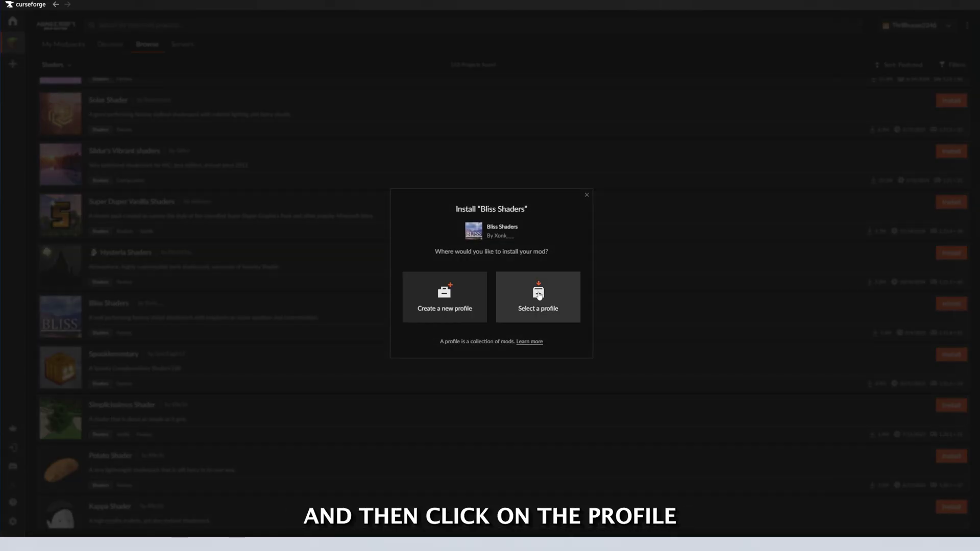
pyautogui.click(538, 295)
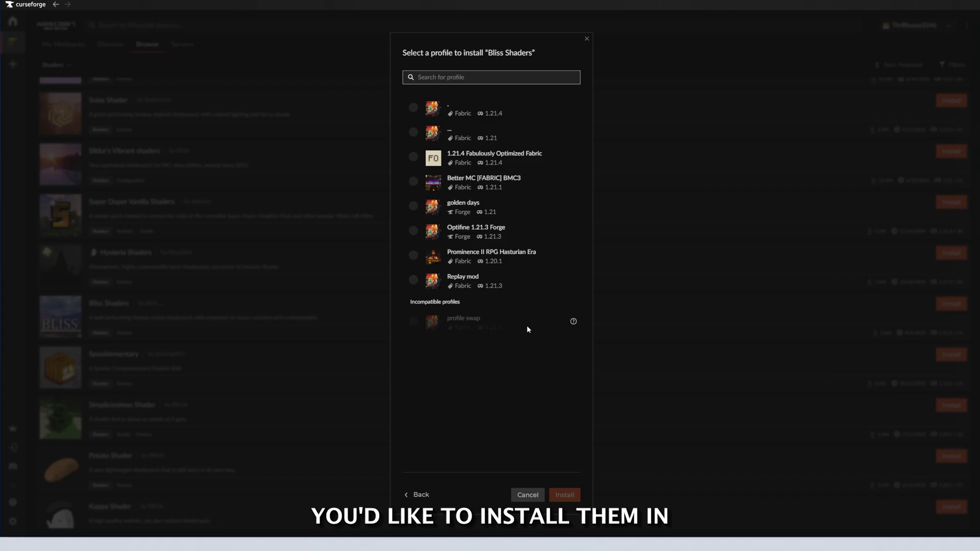
pyautogui.click(413, 114)
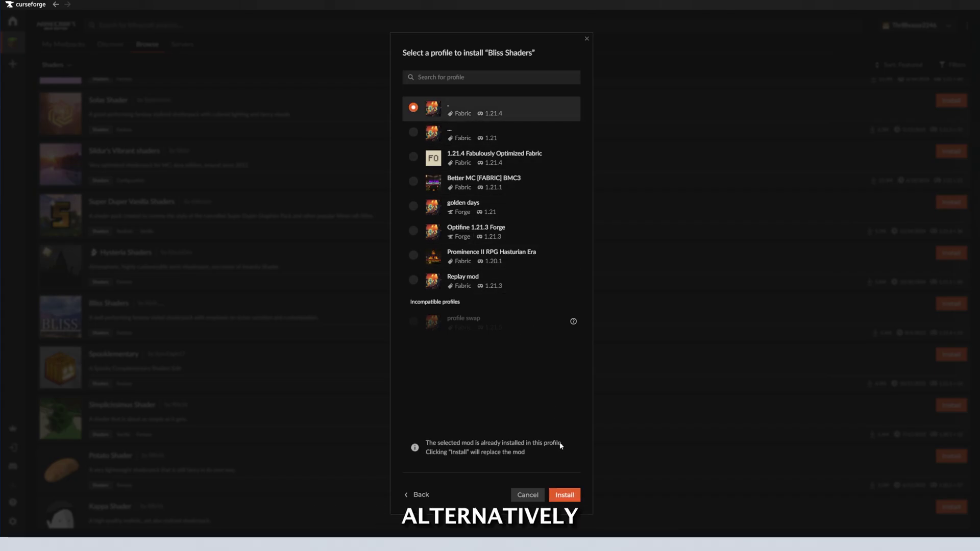
pyautogui.click(564, 495)
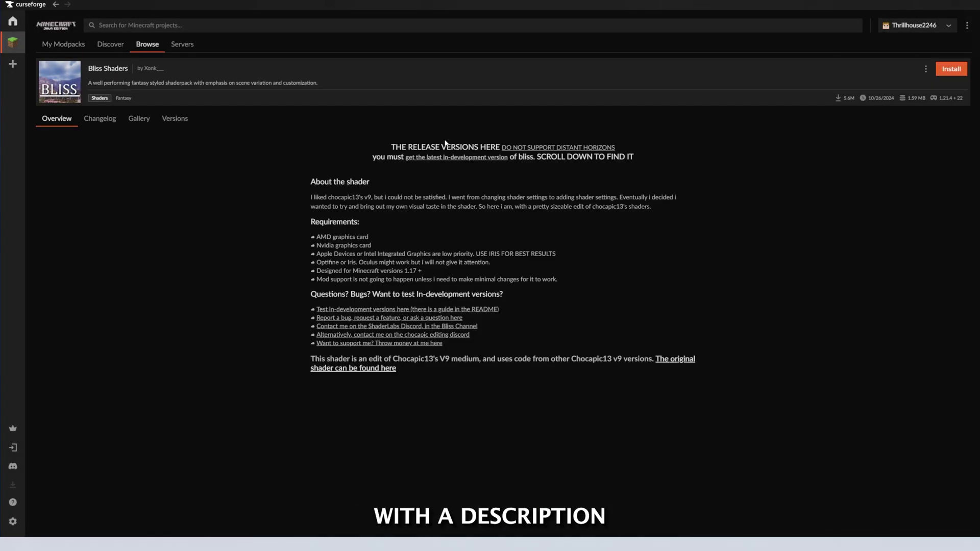
# - Review the gallery and file versions of Bliss Shaders and choose Bliss v2.0.4 for installation
pyautogui.click(138, 118)
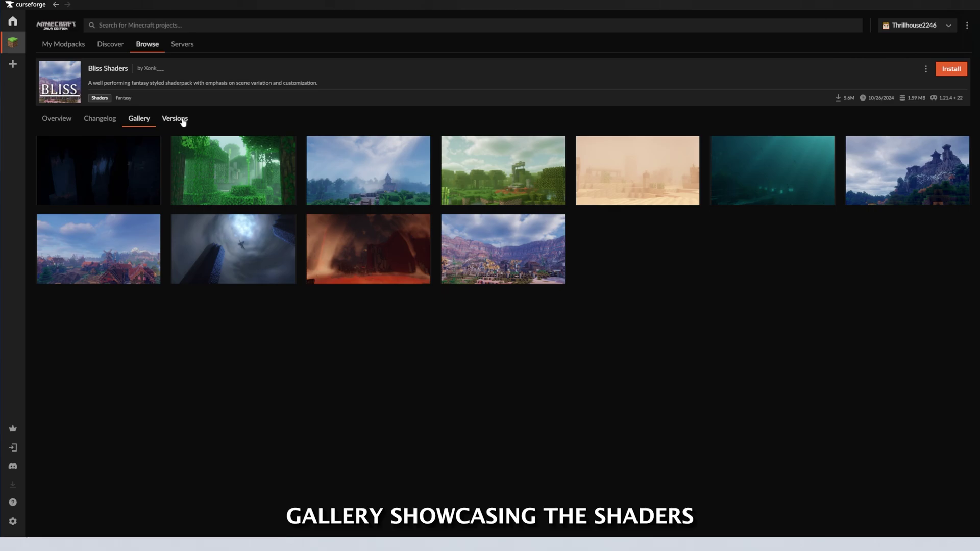
pyautogui.click(183, 120)
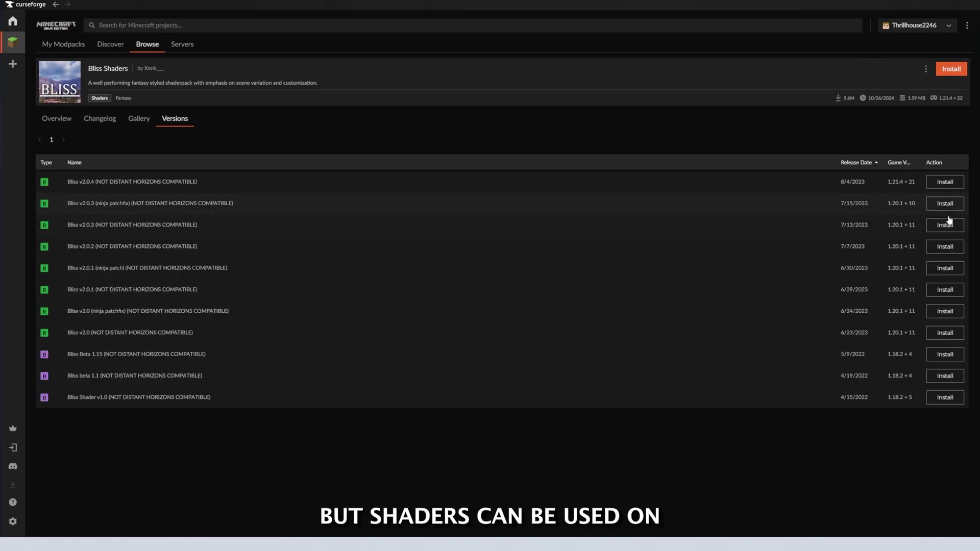
pyautogui.click(946, 187)
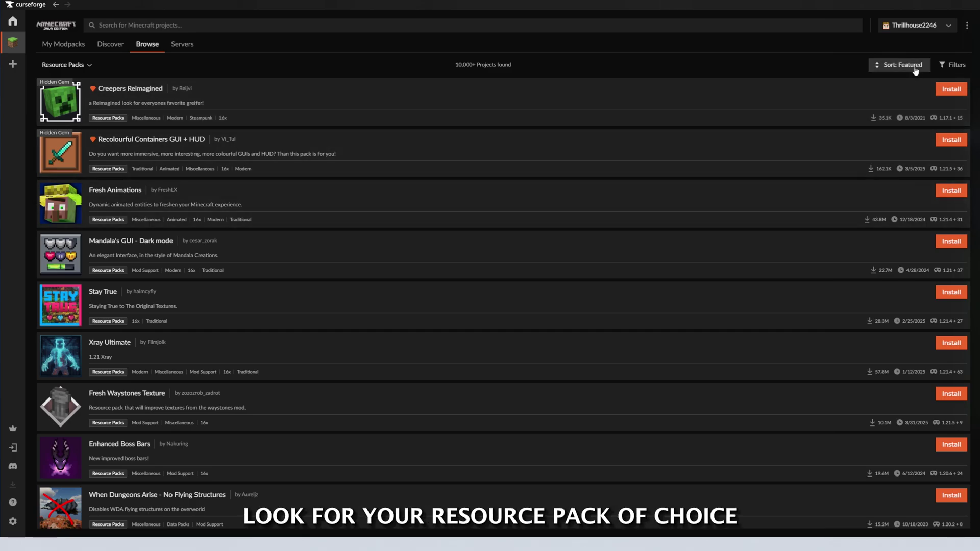
# - Check the resource packs' sort options, then examine the supported game versions and description of Fresh Animations
pyautogui.click(924, 69)
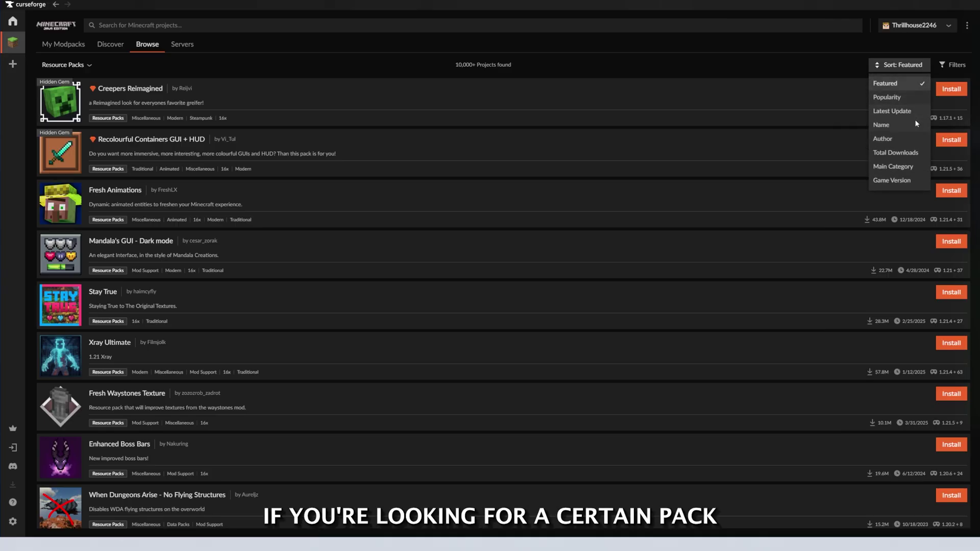
pyautogui.moveTo(943, 224)
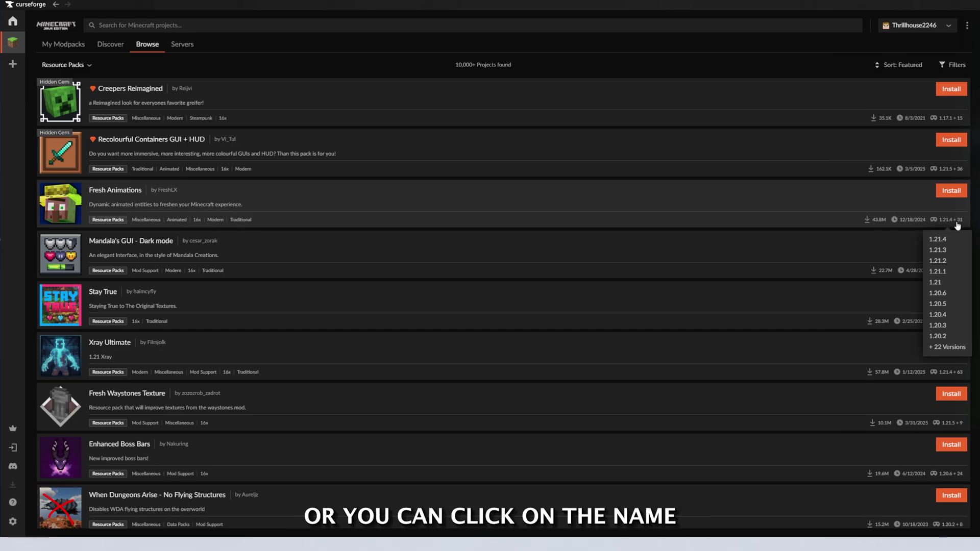
pyautogui.click(956, 222)
pyautogui.scroll(-5, 502, 306)
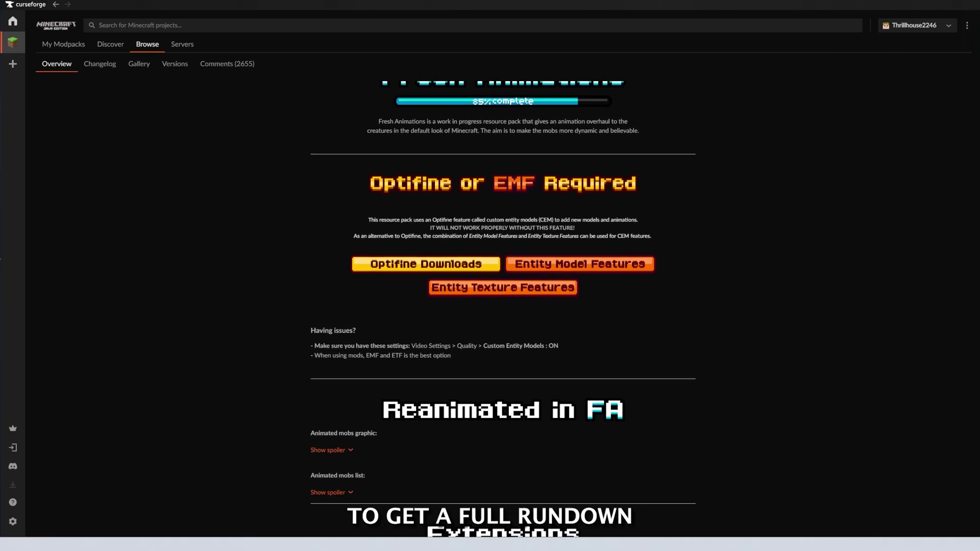
pyautogui.scroll(-3, 503, 306)
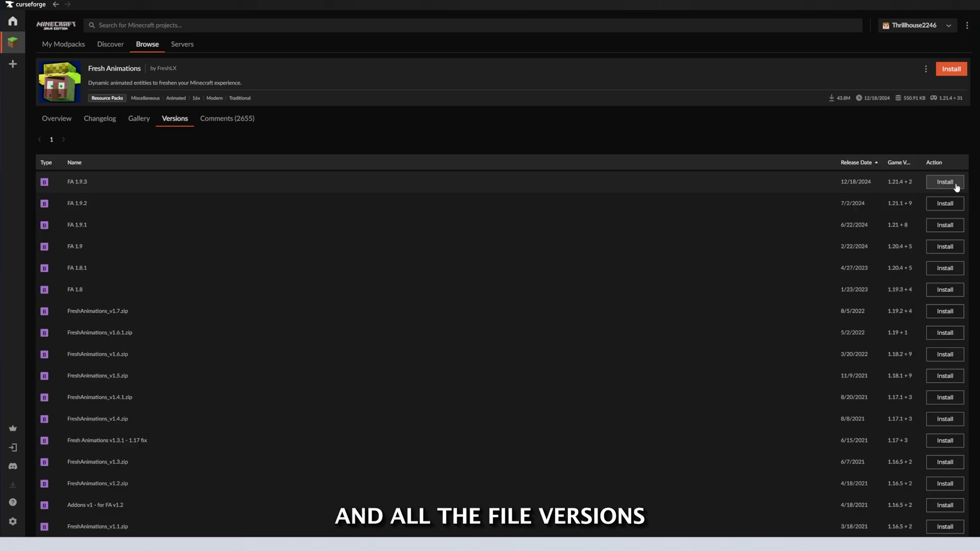
# - Install version FA 1.9.3 of Fresh Animations into the existing 1.21.4 Fabulously Optimized Fabric profile
pyautogui.click(955, 185)
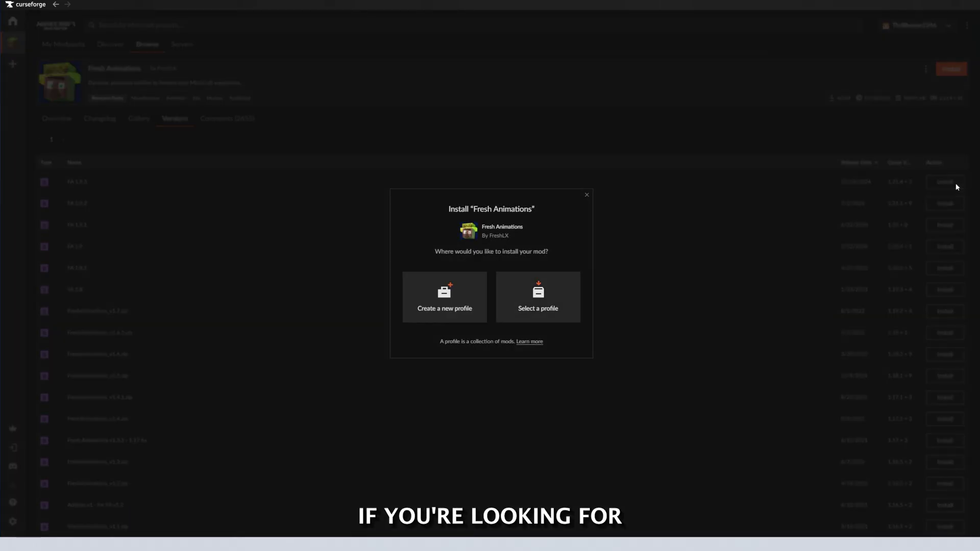
pyautogui.click(539, 295)
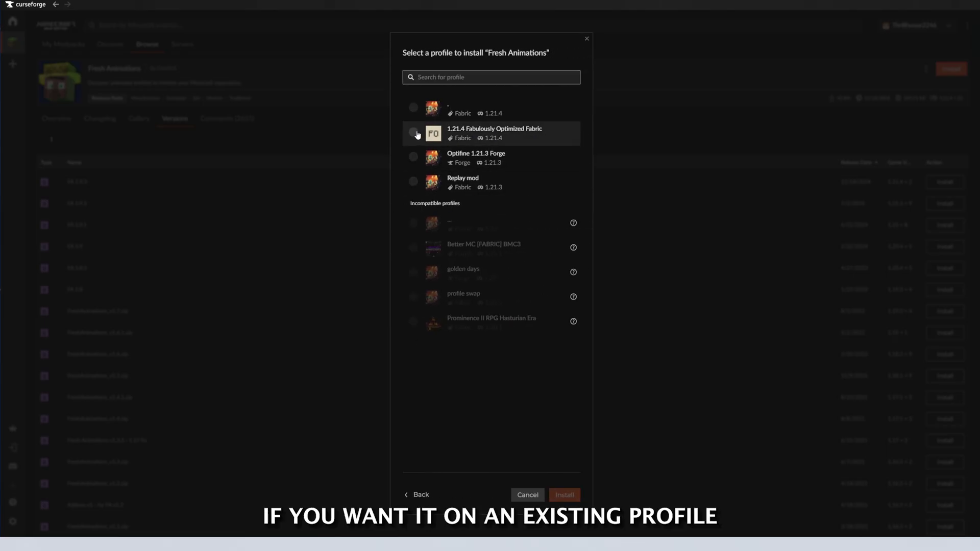
pyautogui.click(413, 133)
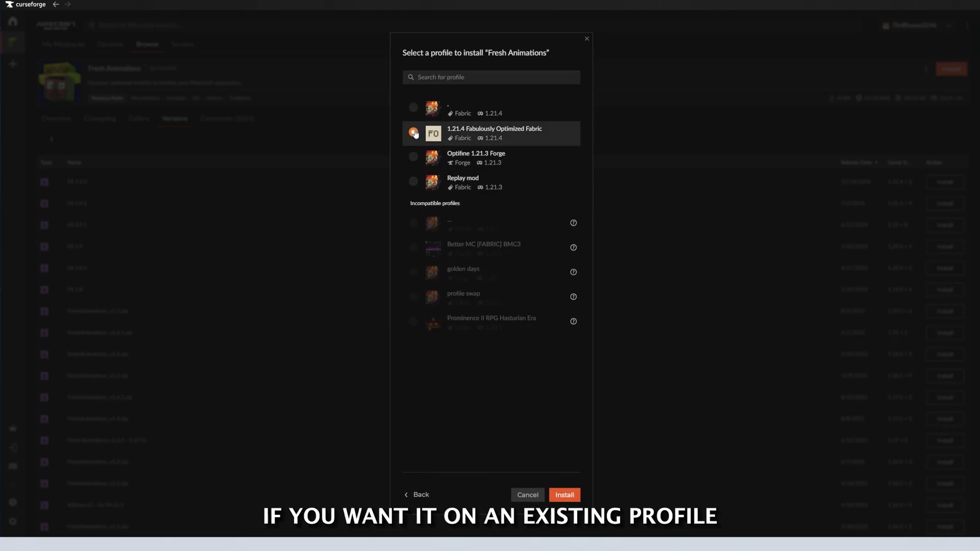
pyautogui.click(564, 495)
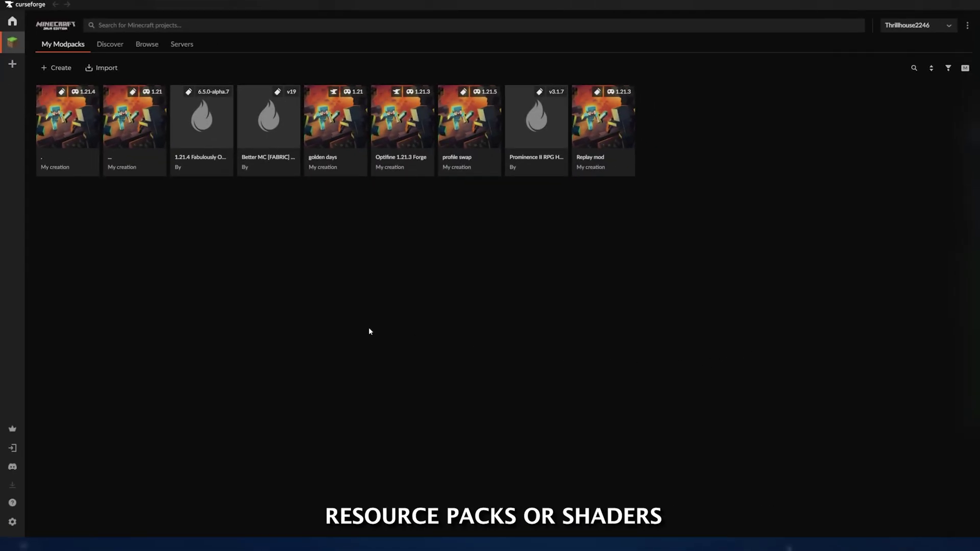
# - Import the "Custom mod pack" ZIP archive from the curseforge folder as a new profile
pyautogui.click(104, 69)
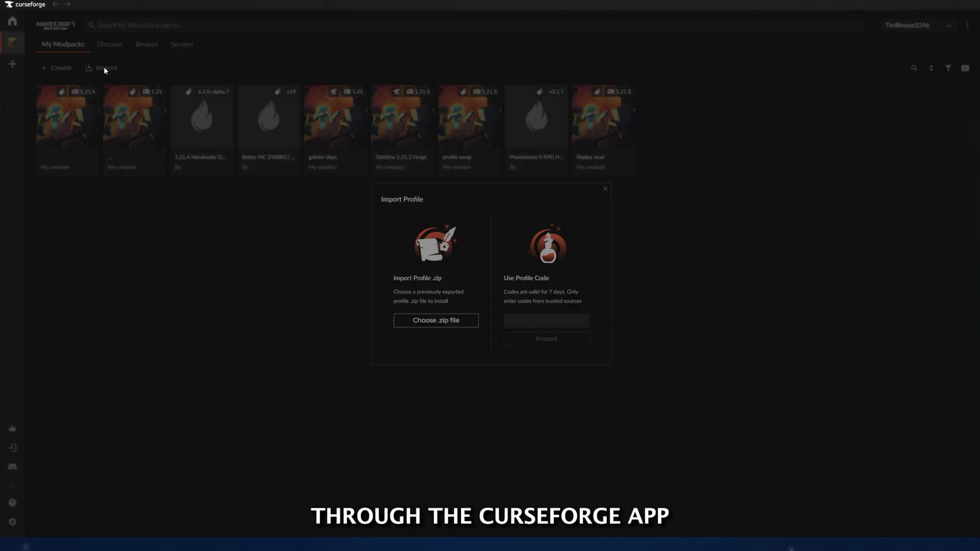
pyautogui.click(437, 320)
pyautogui.click(431, 100)
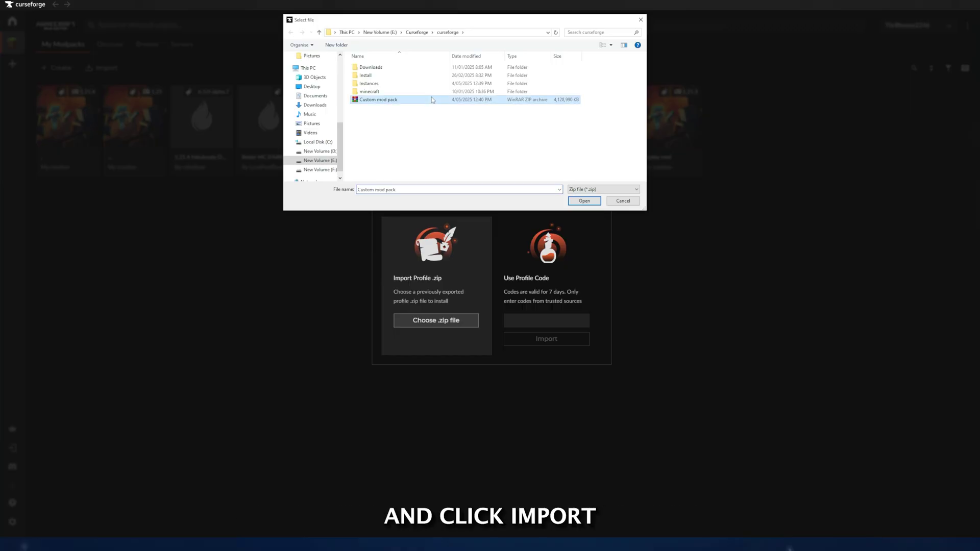
pyautogui.click(582, 201)
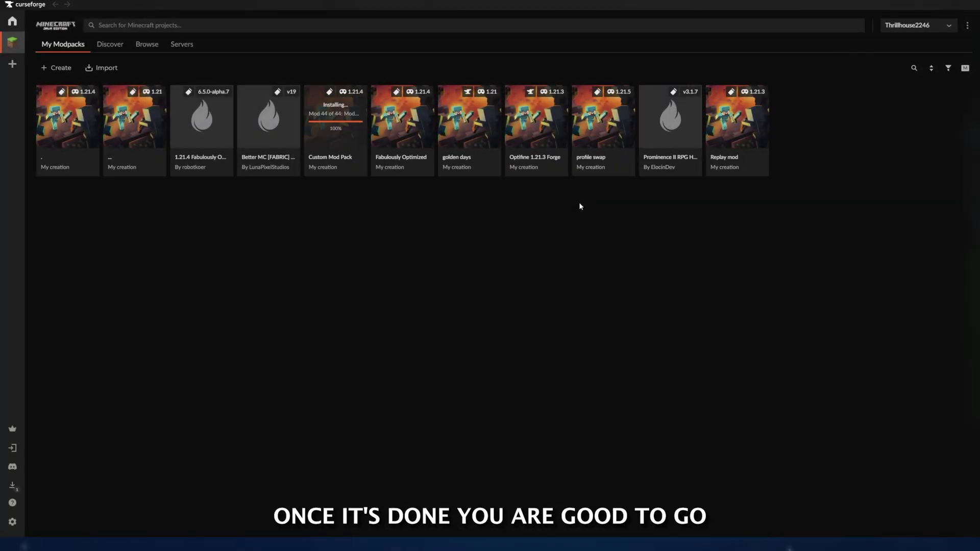
# - Create a profile named "MY mod pack" for Minecraft 1.21.5 with the Fabric game type and modloader version fabric-0.16.14
pyautogui.click(64, 69)
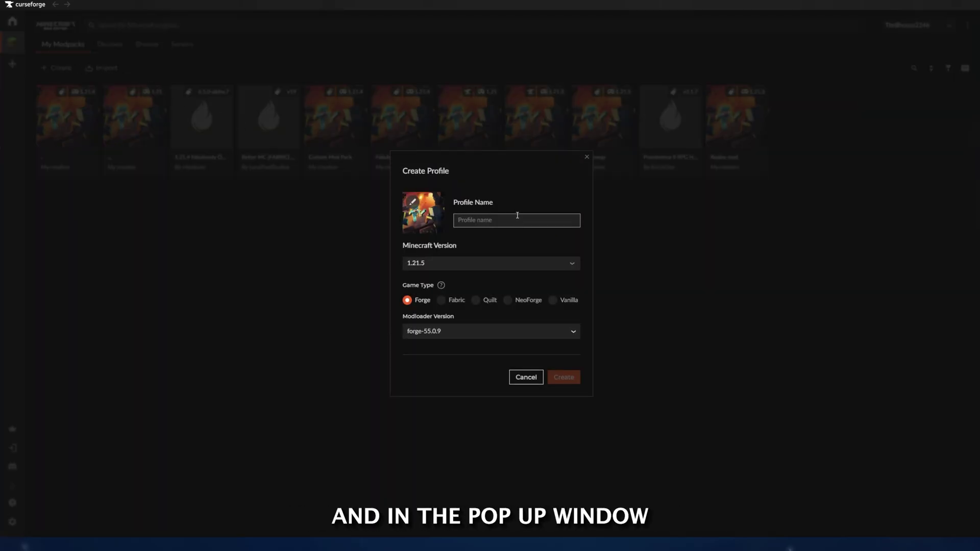
pyautogui.write('MY mod pack')
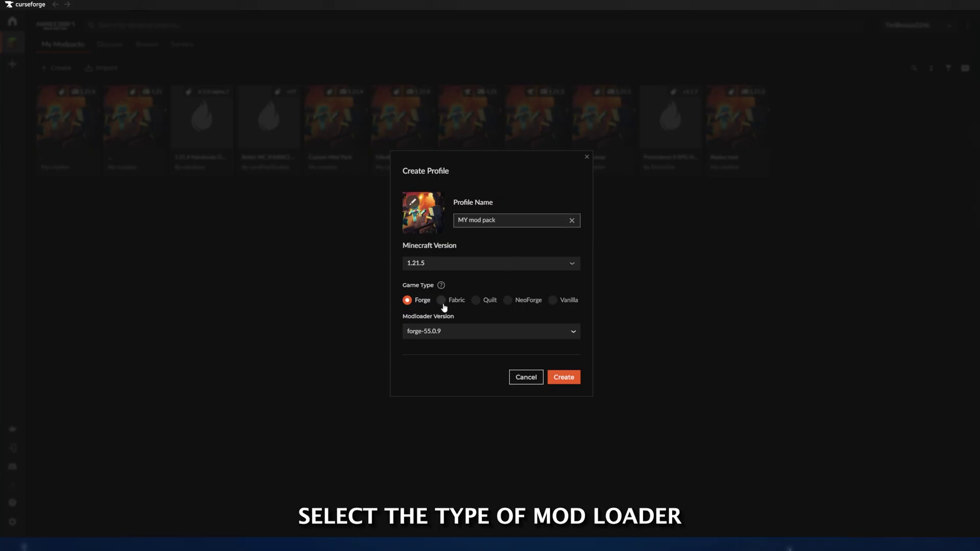
pyautogui.click(533, 334)
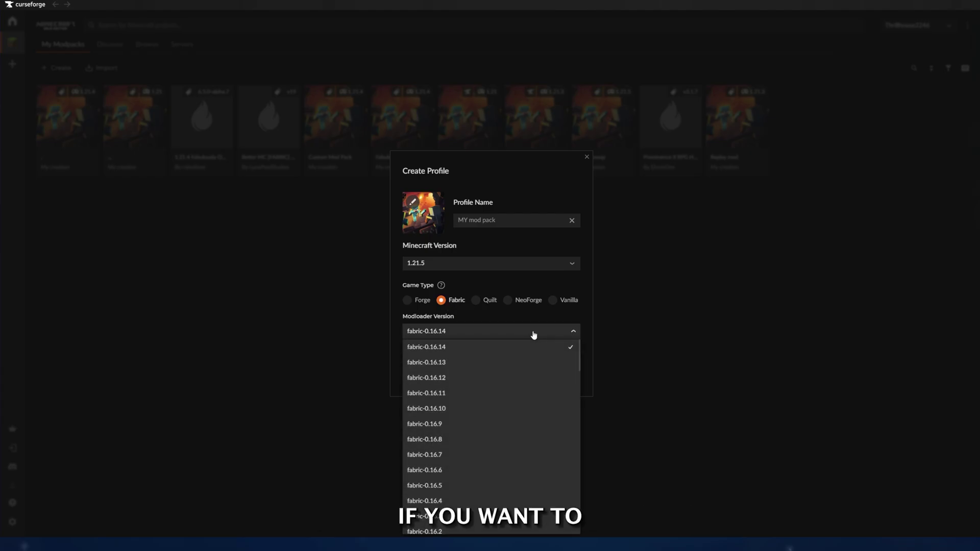
pyautogui.click(529, 347)
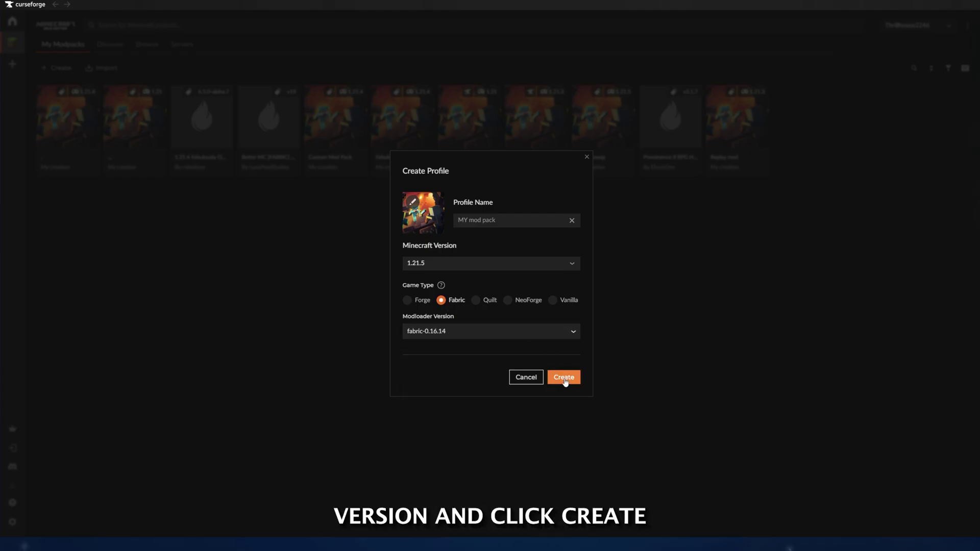
pyautogui.click(563, 377)
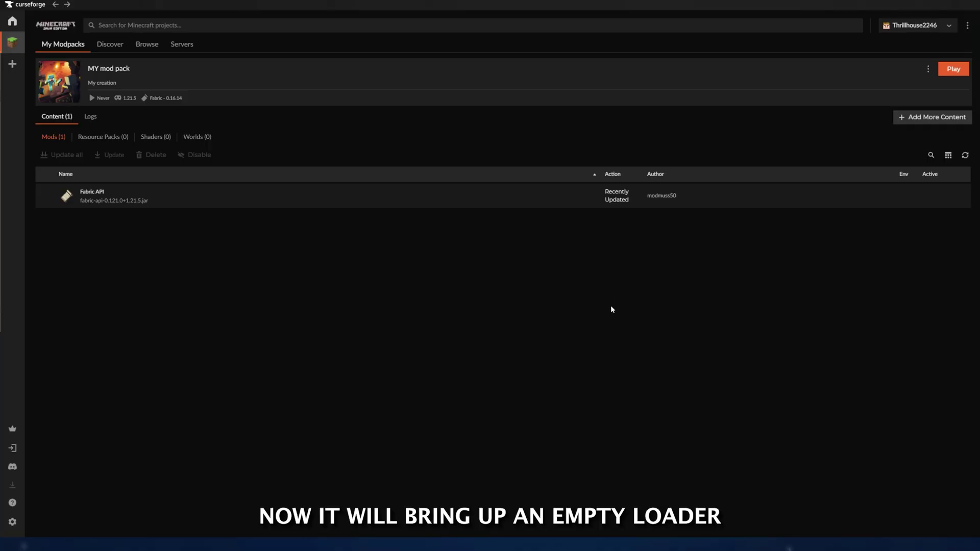
# - Add the Iris Shaders mod, the Faithful 64x resource pack and the first-listed Complementary shader to MY mod pack
pyautogui.click(924, 118)
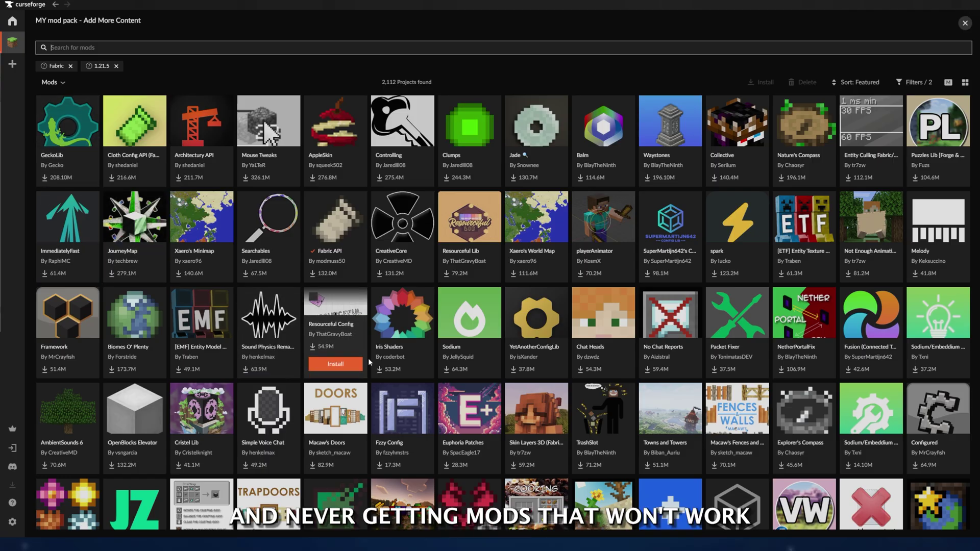
pyautogui.click(405, 365)
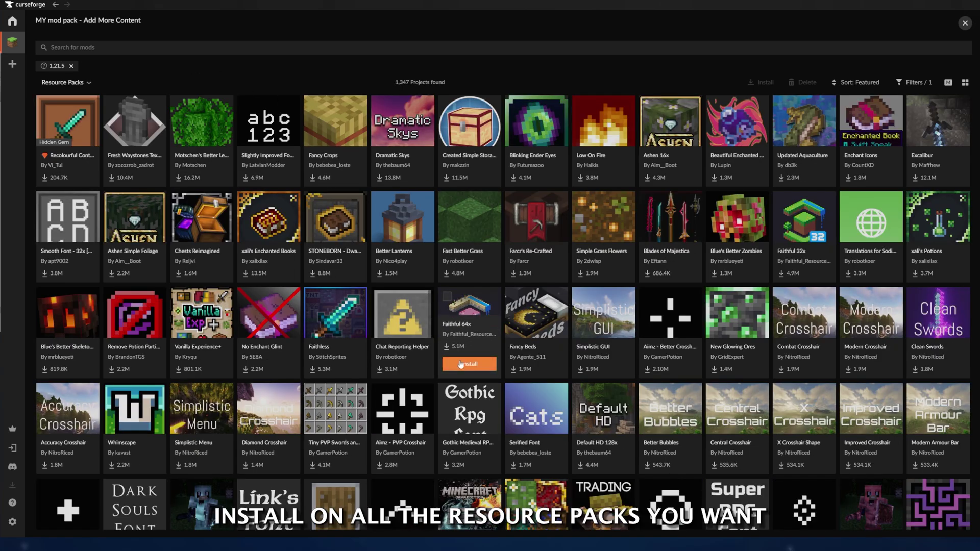
pyautogui.click(450, 363)
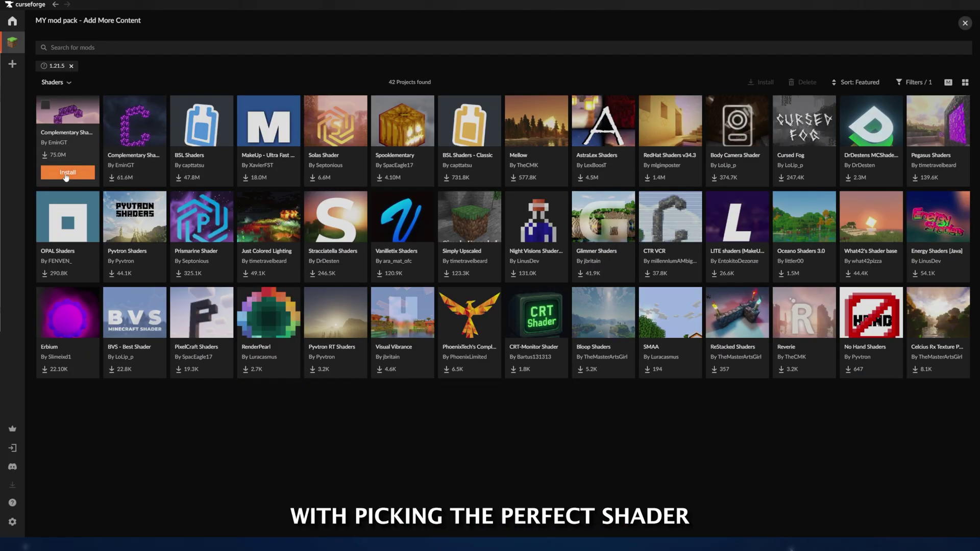
pyautogui.click(64, 174)
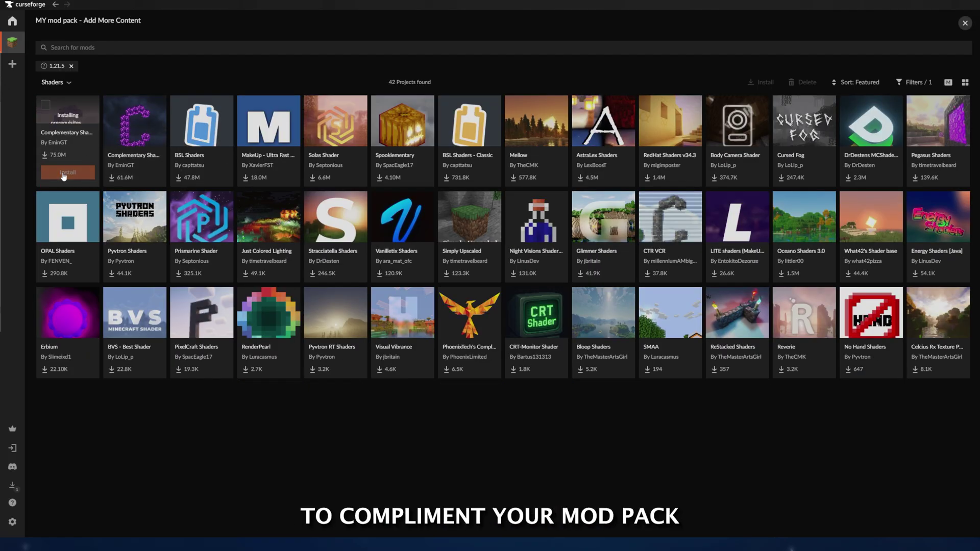
pyautogui.click(964, 23)
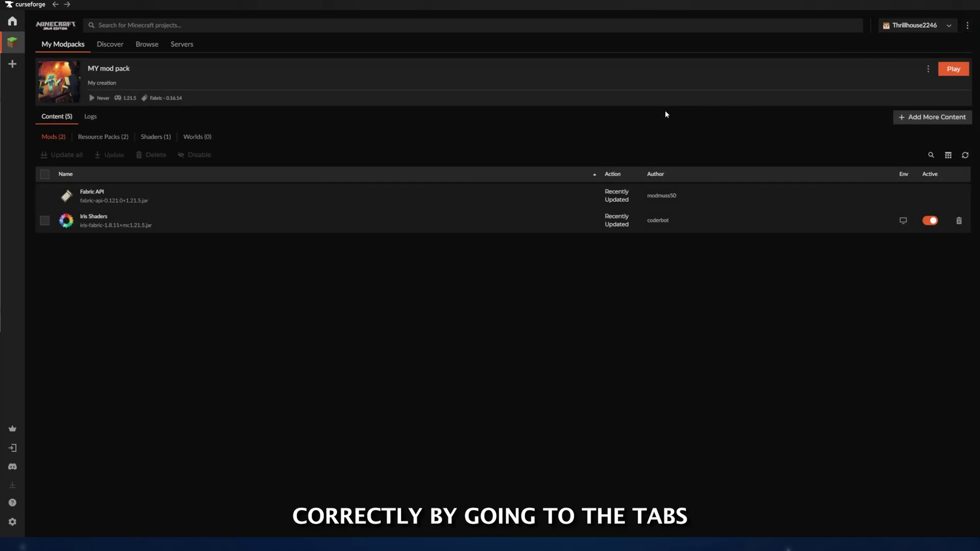
# - Check the resource packs and shaders installed in MY mod pack, and review Custom Mod Pack's mod list for available updates
pyautogui.click(105, 139)
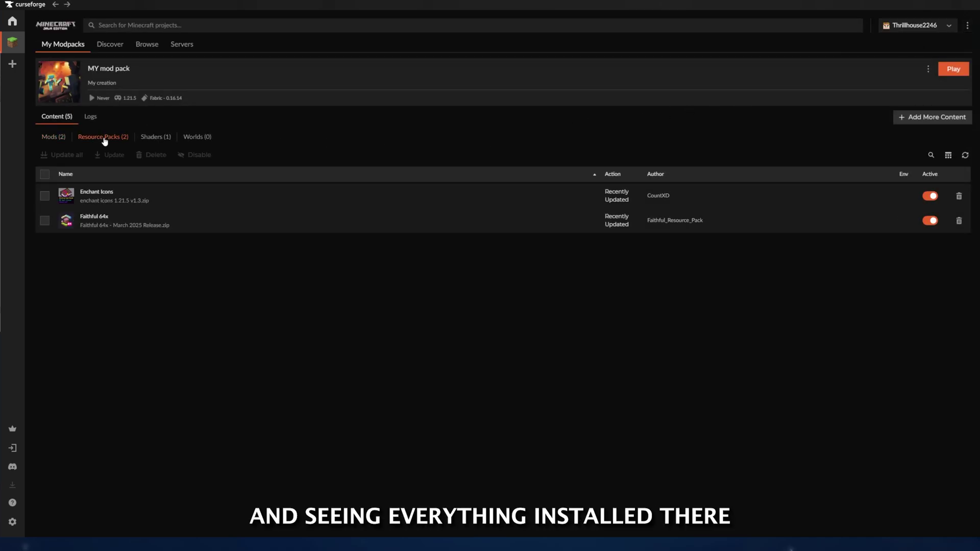
pyautogui.click(161, 144)
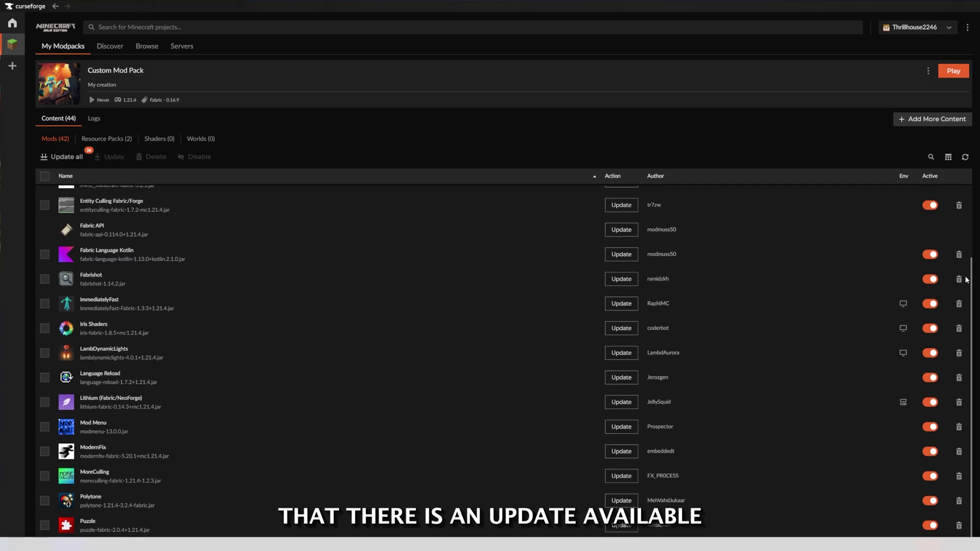
pyautogui.moveTo(966, 279); pyautogui.dragTo(975, 389)
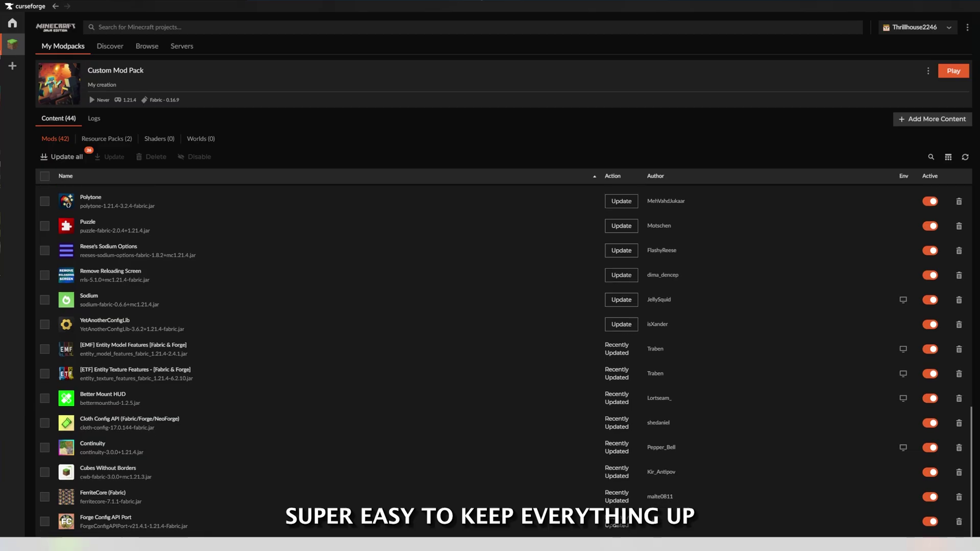
pyautogui.moveTo(978, 432); pyautogui.dragTo(978, 444)
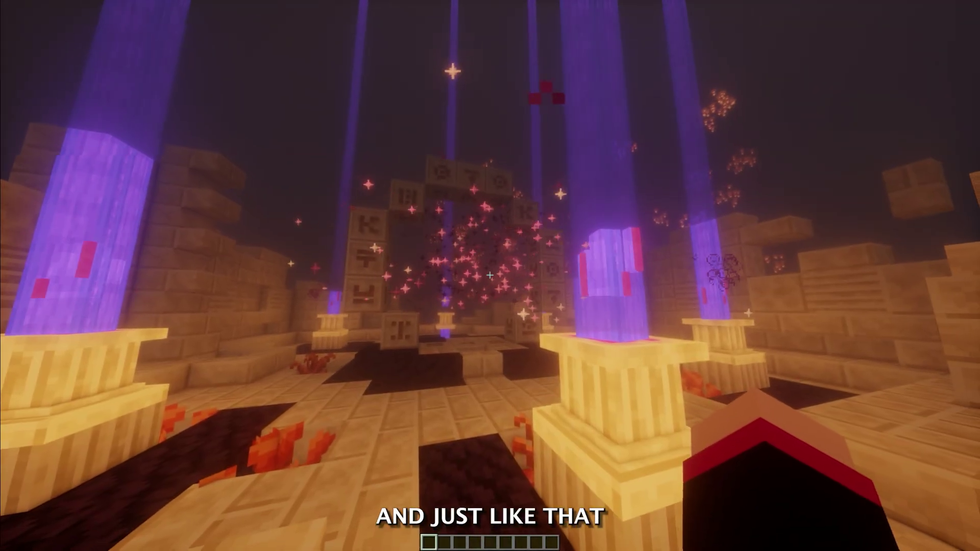